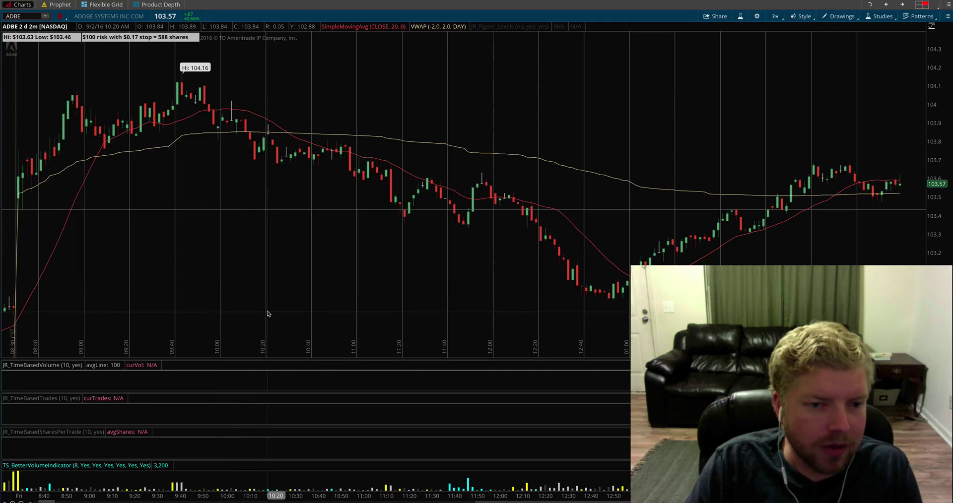
# Open Edit Studies and bring up the JR_TimeLines Customizing dialog with its time inputs
pyautogui.click(876, 17)
pyautogui.click(840, 72)
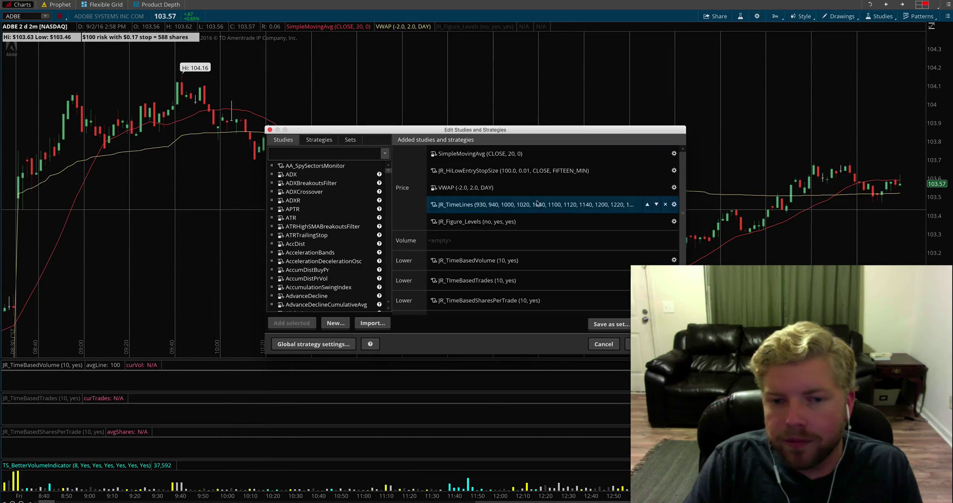
pyautogui.click(673, 205)
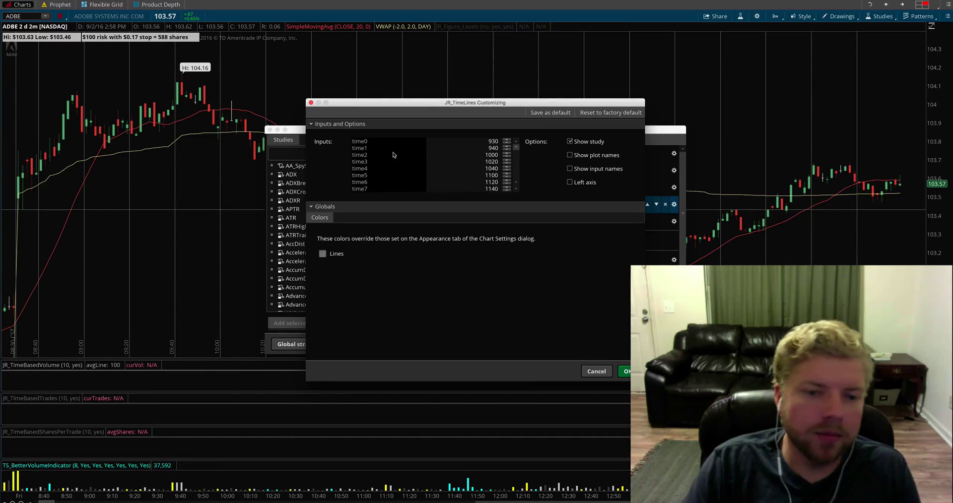
# Change the JR_TimeLines time20 input from 1600 to 0 and apply it
pyautogui.scroll(-3, 485, 142)
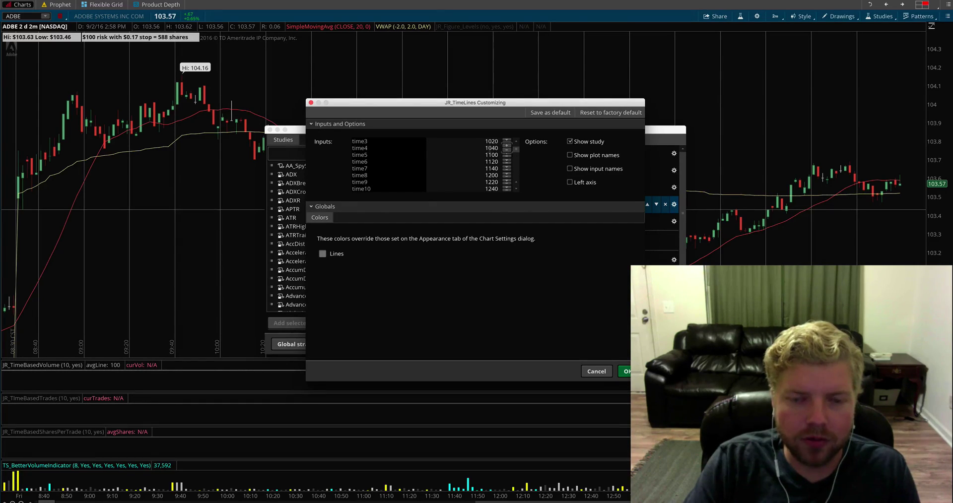
pyautogui.scroll(-2, 506, 146)
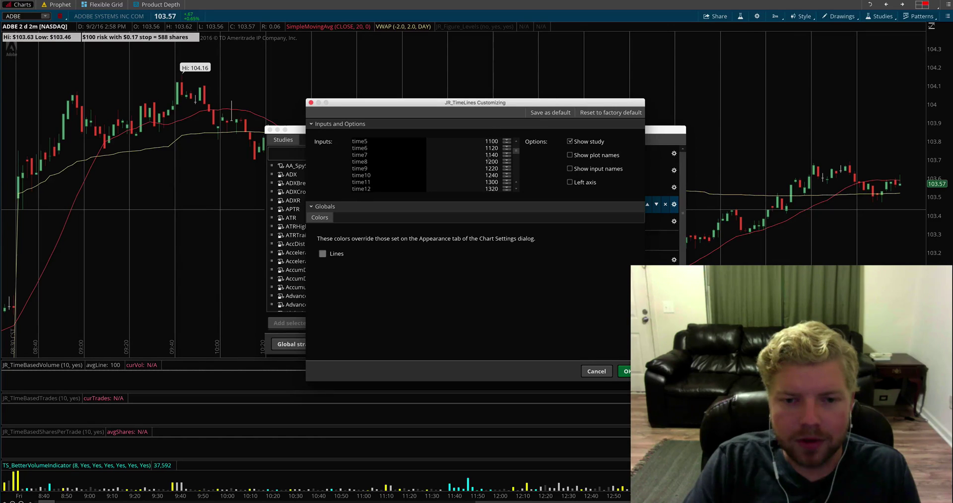
pyautogui.scroll(-7, 506, 151)
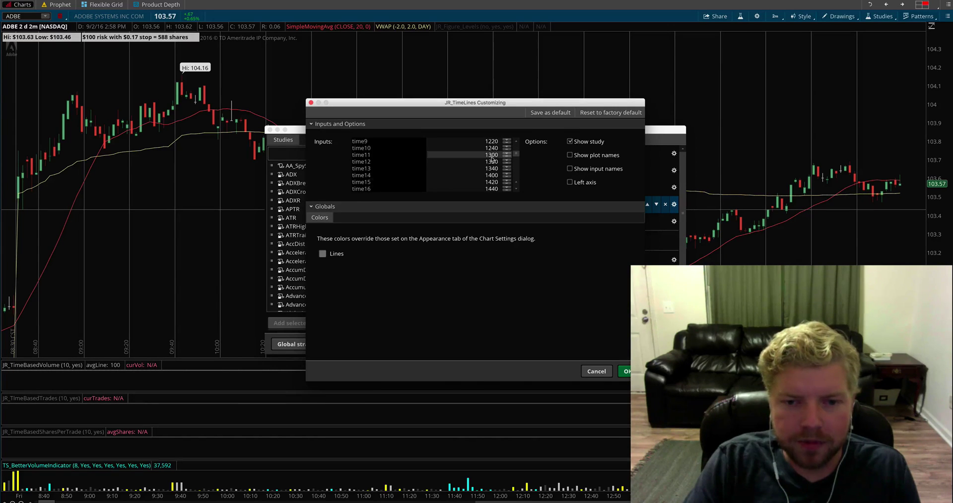
pyautogui.scroll(-3, 506, 158)
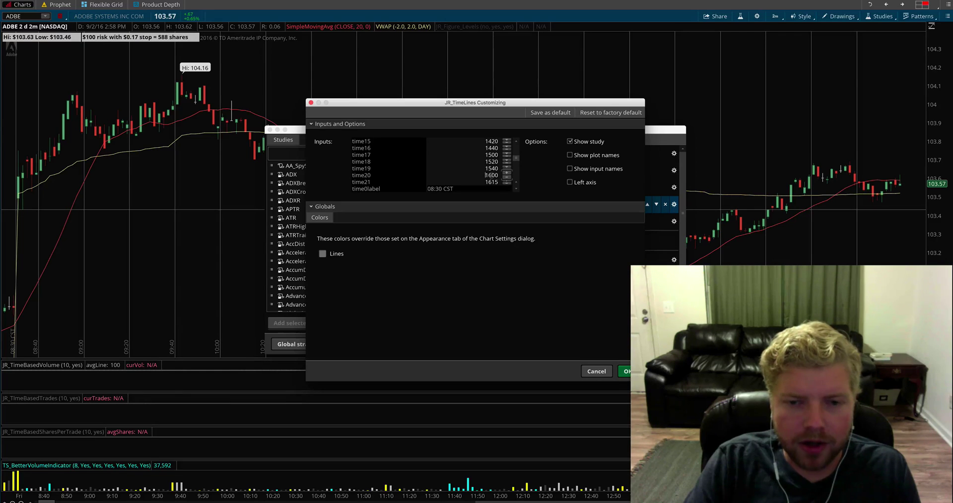
pyautogui.doubleClick(486, 175)
pyautogui.write('0')
pyautogui.press('Tab')
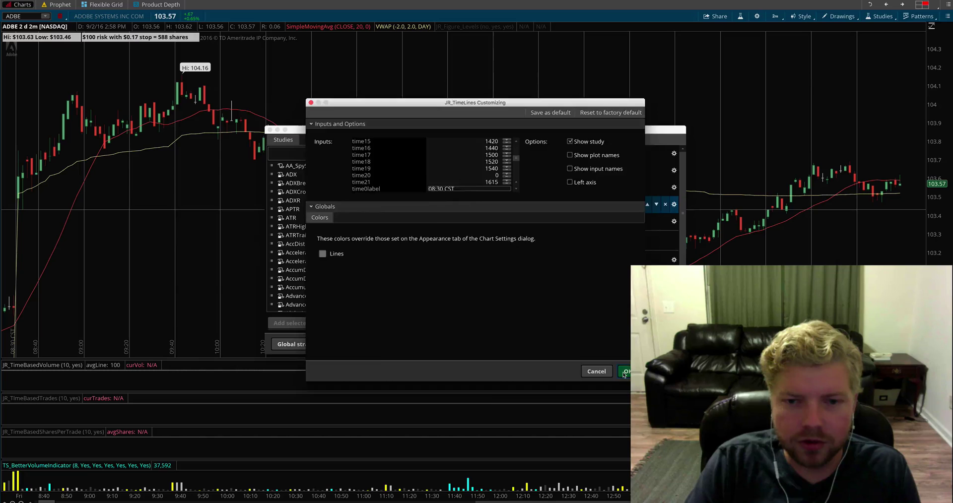
pyautogui.click(625, 372)
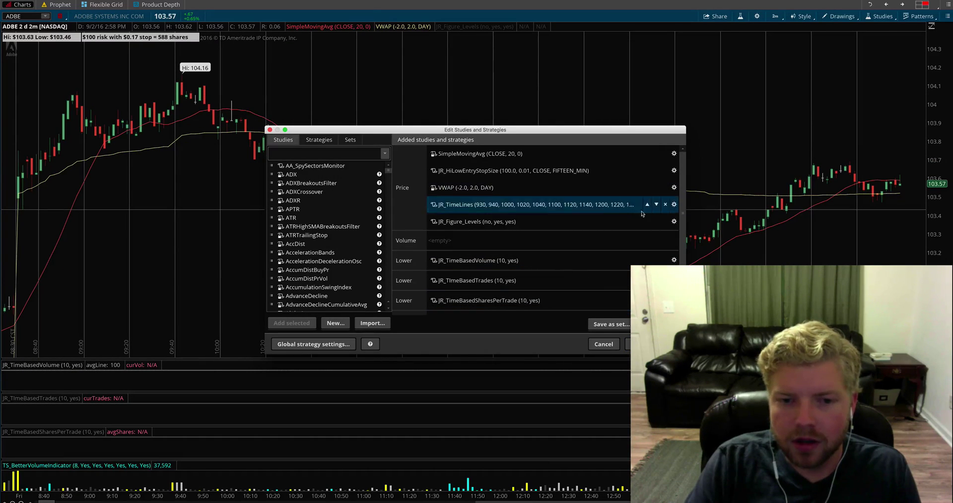
# Change the JR_TimeLines time2 input from 1000 to 0 and apply it
pyautogui.click(675, 205)
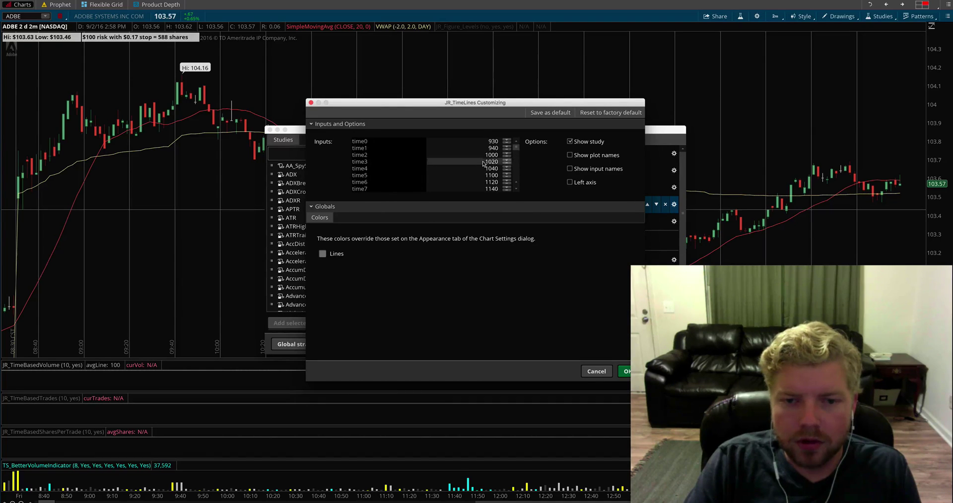
pyautogui.click(491, 155)
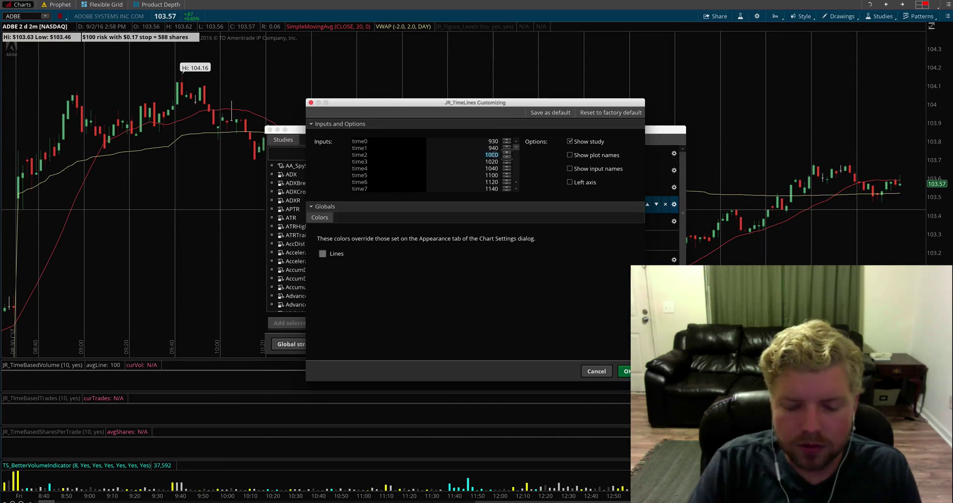
pyautogui.write('0')
pyautogui.click(625, 372)
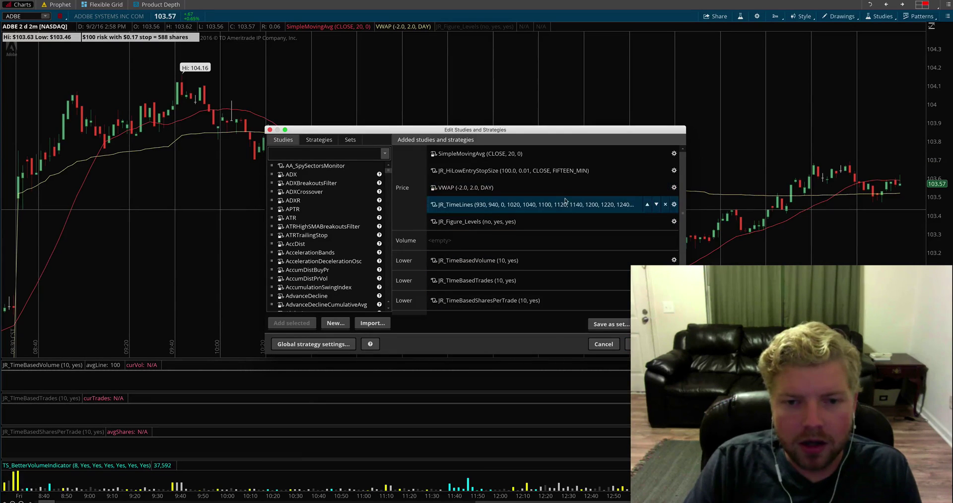
# Append '- Lunch Break' to the 11:00 time8label of JR_TimeLines and apply it
pyautogui.click(673, 205)
pyautogui.scroll(-3, 473, 184)
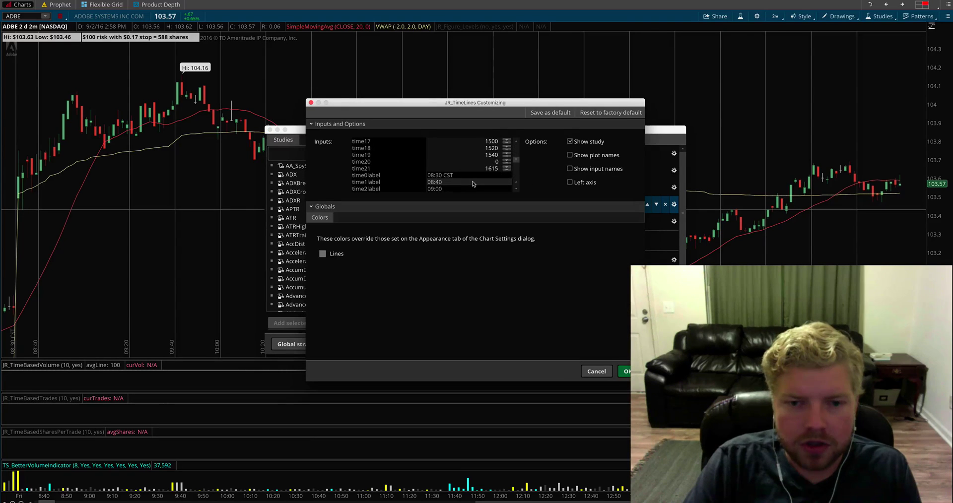
pyautogui.scroll(-2, 473, 184)
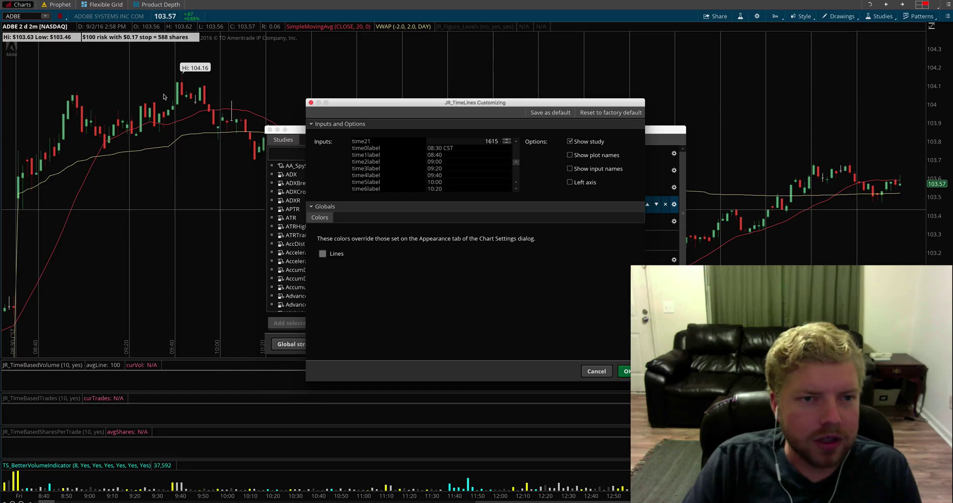
pyautogui.click(456, 147)
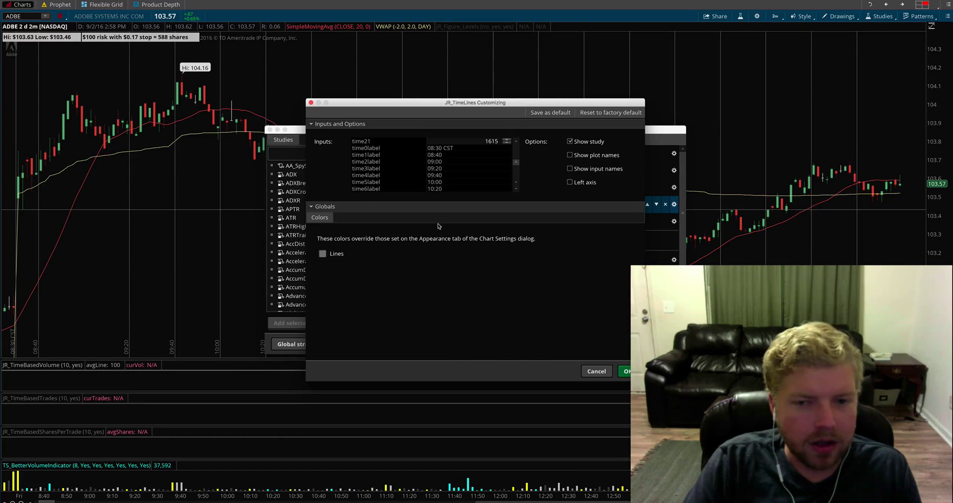
pyautogui.click(450, 155)
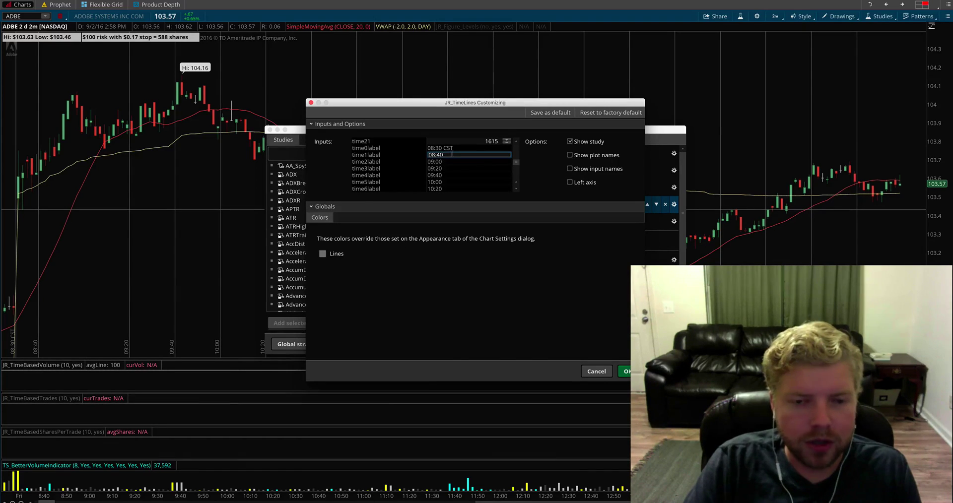
pyautogui.scroll(-5, 451, 166)
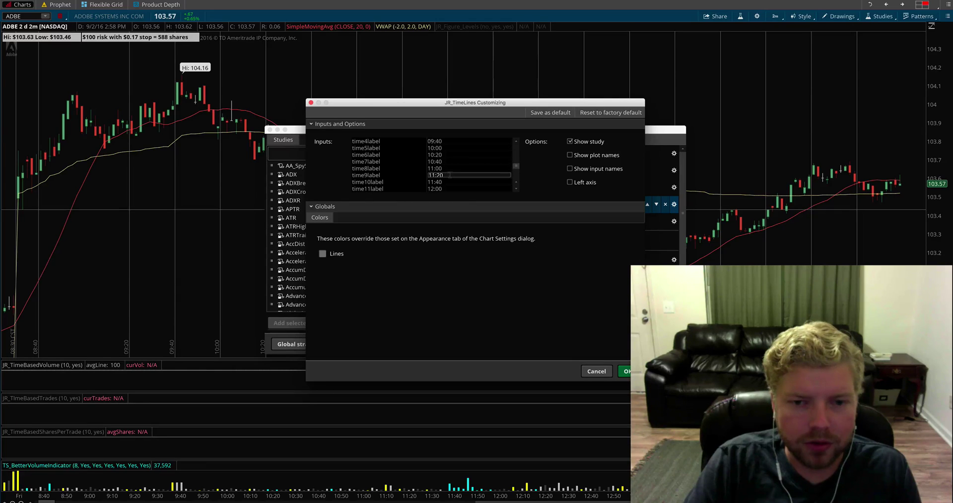
pyautogui.scroll(-2, 450, 174)
pyautogui.click(453, 154)
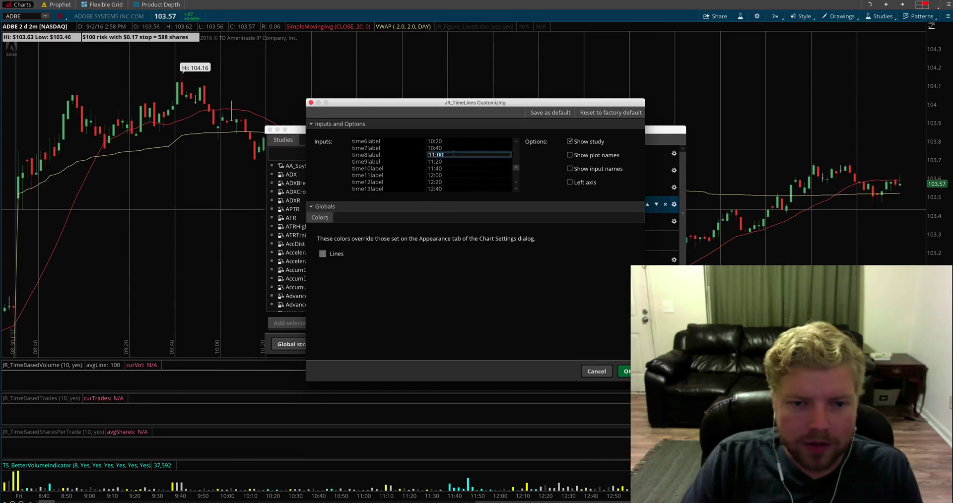
pyautogui.write('- Lunc')
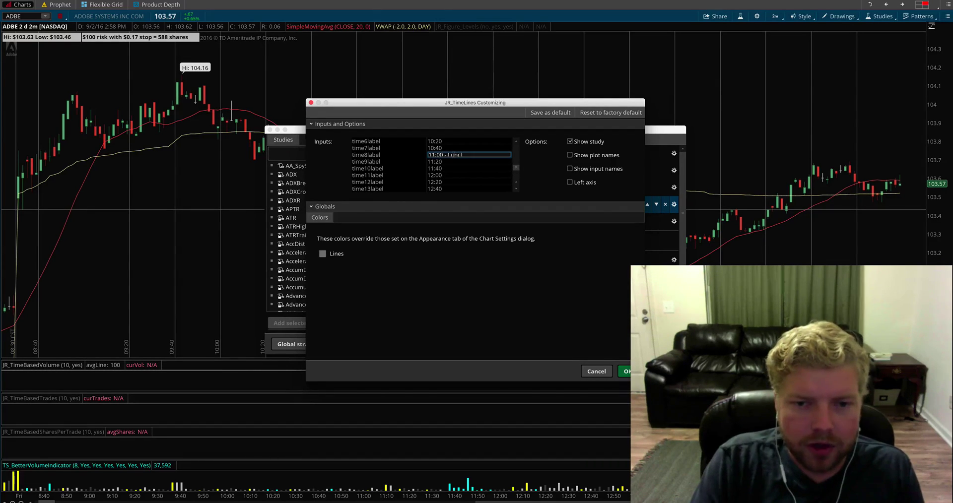
pyautogui.write('h Break')
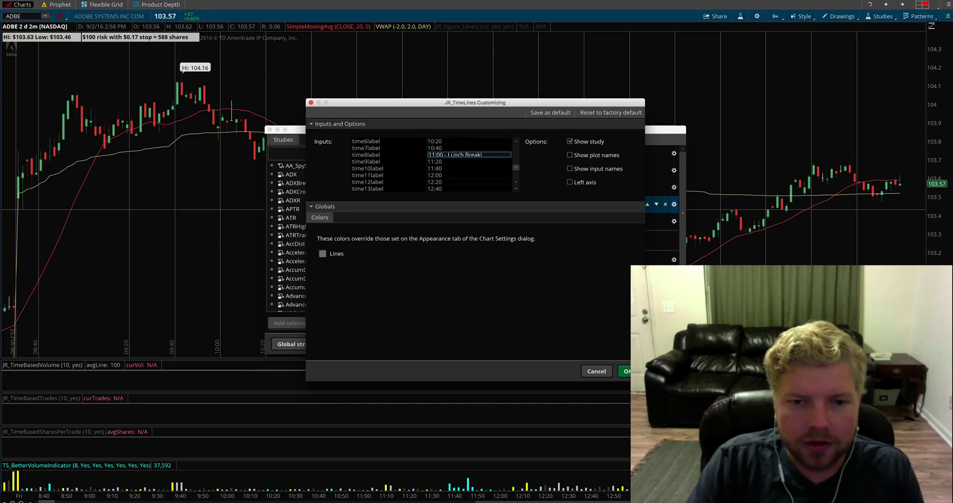
pyautogui.press('Tab')
pyautogui.press('Tab')
pyautogui.press('Tab')
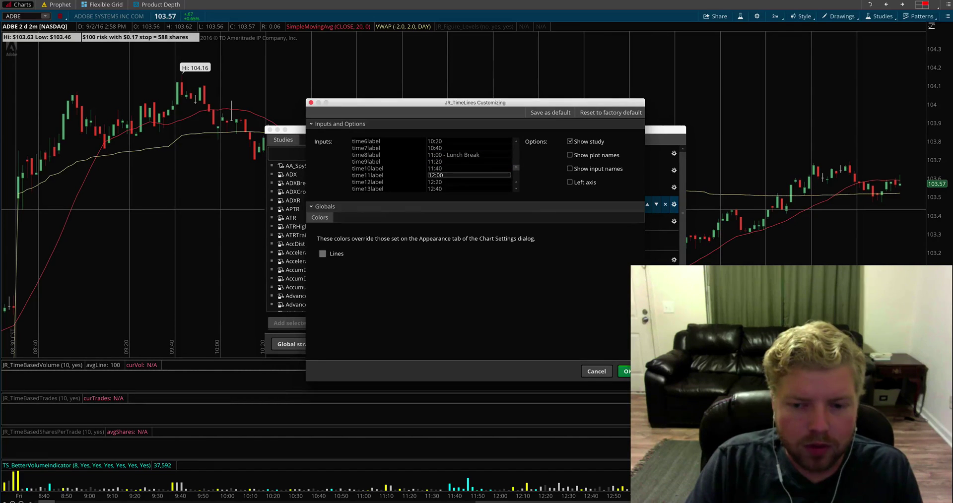
pyautogui.click(625, 371)
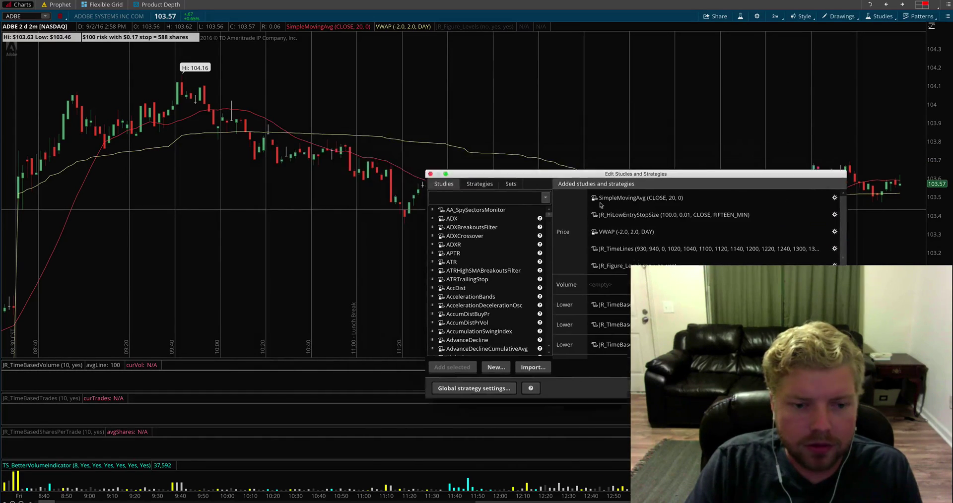
# Drag the Edit Studies and Strategies window up and to the left
pyautogui.moveTo(576, 174); pyautogui.dragTo(596, 140)
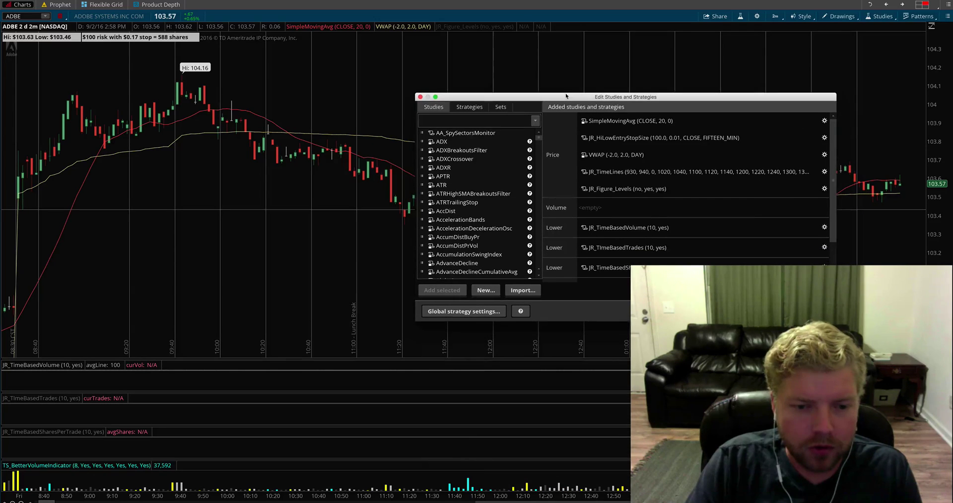
pyautogui.moveTo(566, 96); pyautogui.dragTo(550, 83)
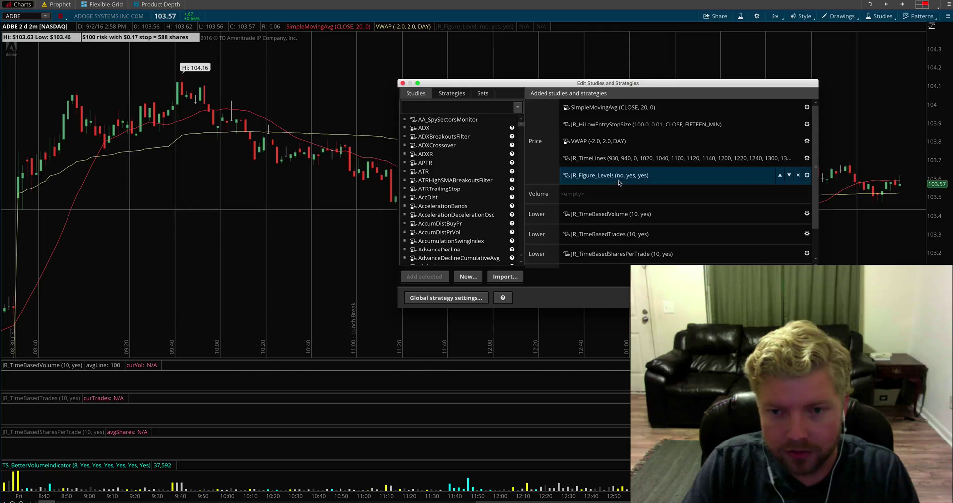
pyautogui.moveTo(627, 86); pyautogui.dragTo(555, 72)
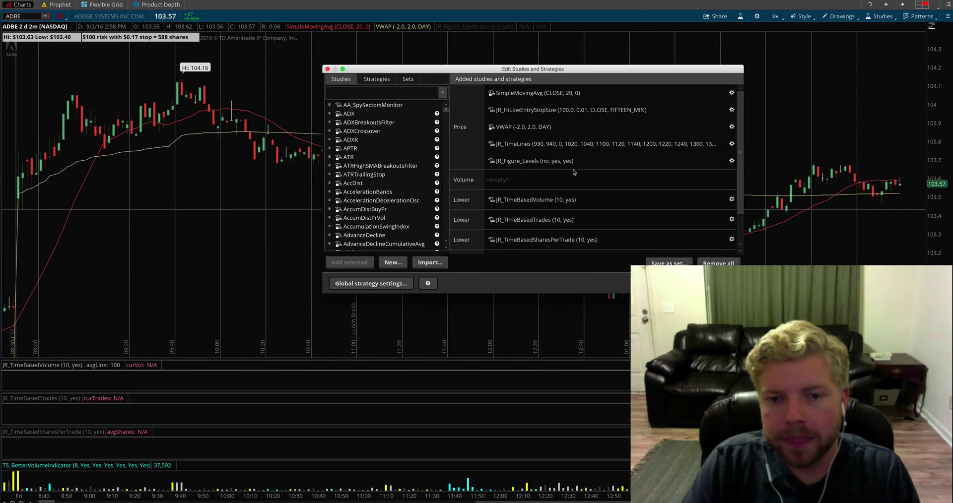
# Set the JR_TimeLines 'show labels' and 'today only' inputs both to No
pyautogui.click(731, 144)
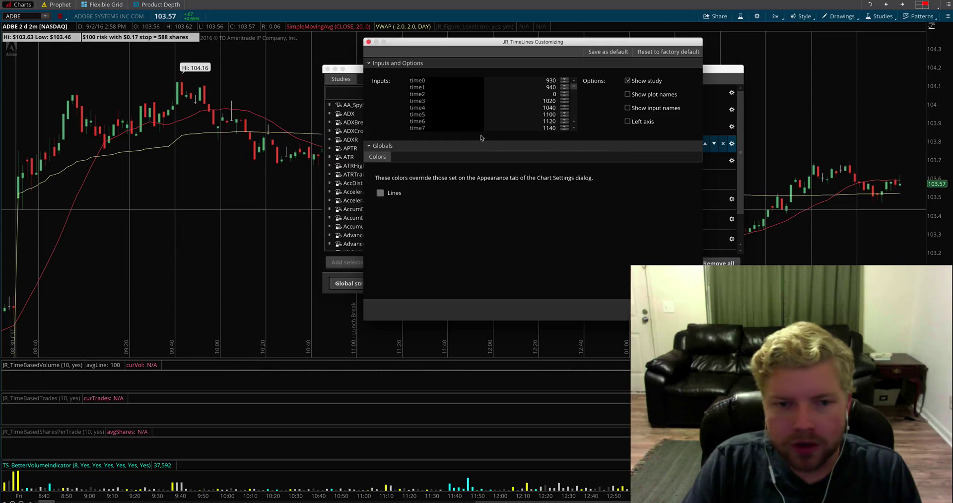
pyautogui.scroll(-10, 450, 124)
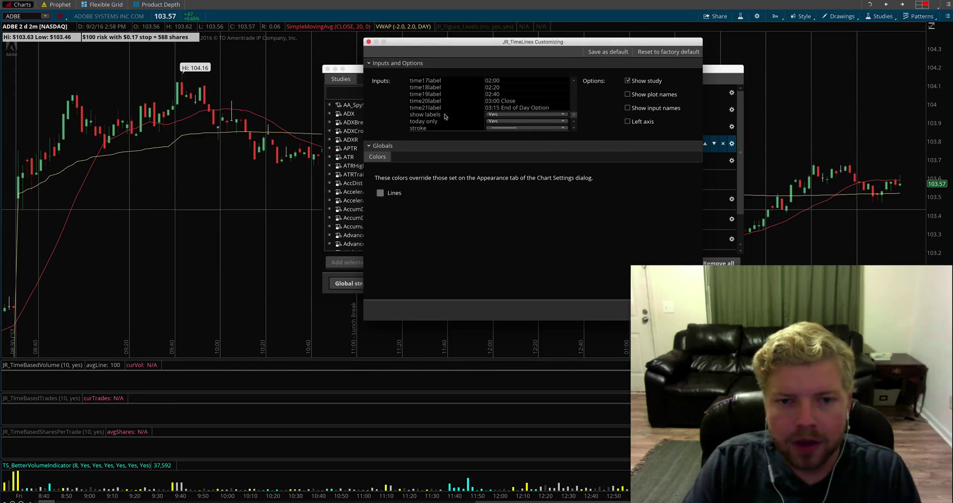
pyautogui.click(513, 115)
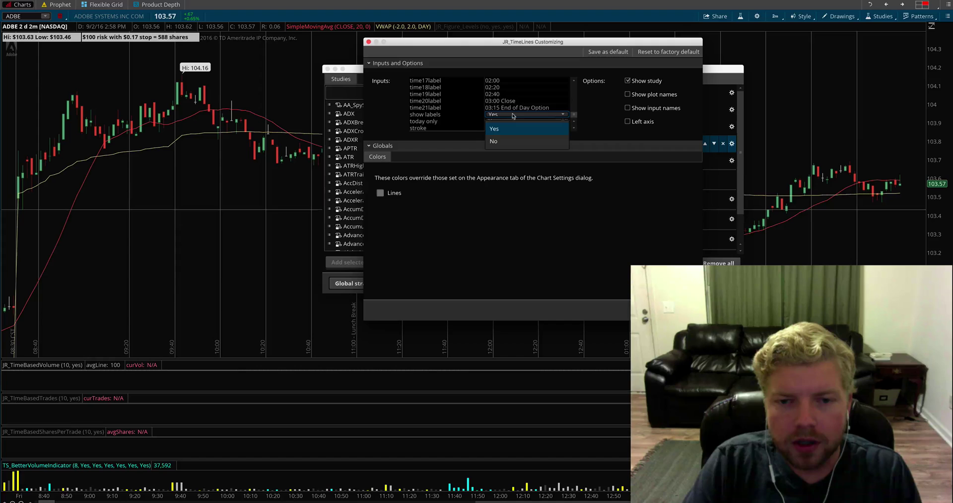
pyautogui.click(511, 141)
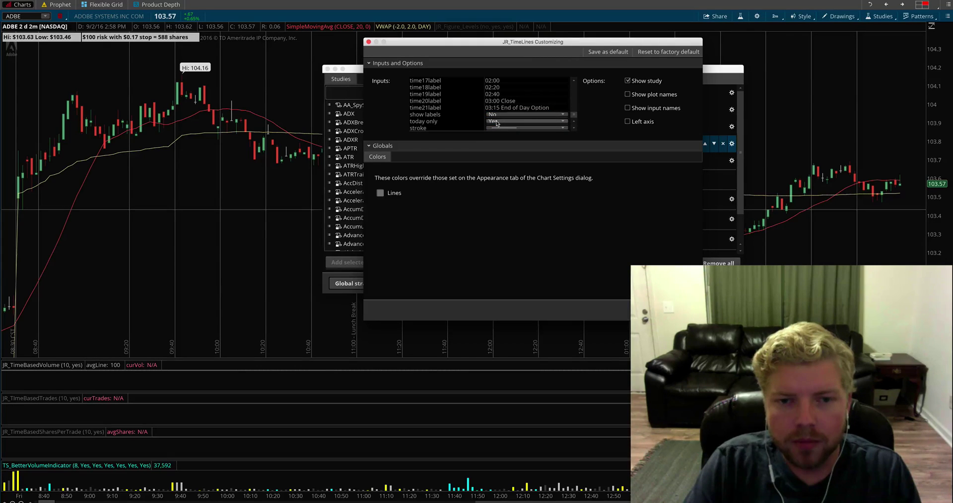
pyautogui.click(497, 122)
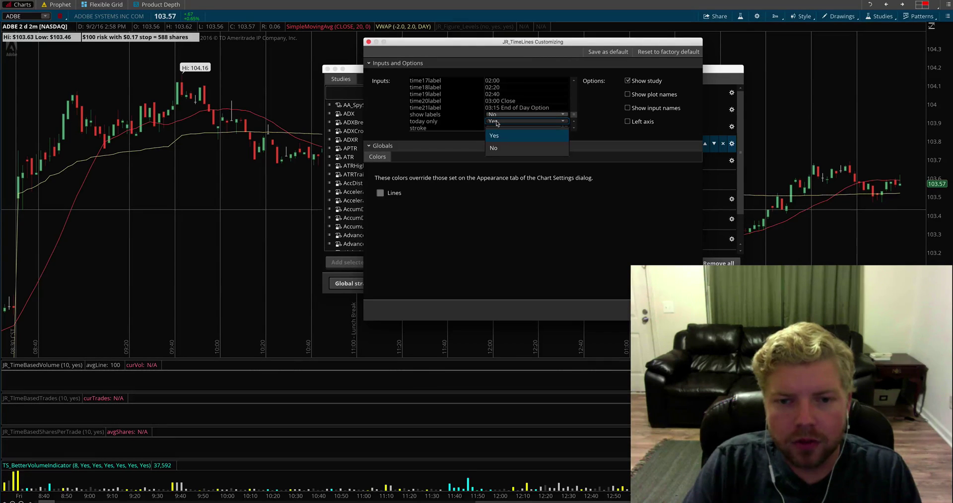
pyautogui.click(499, 150)
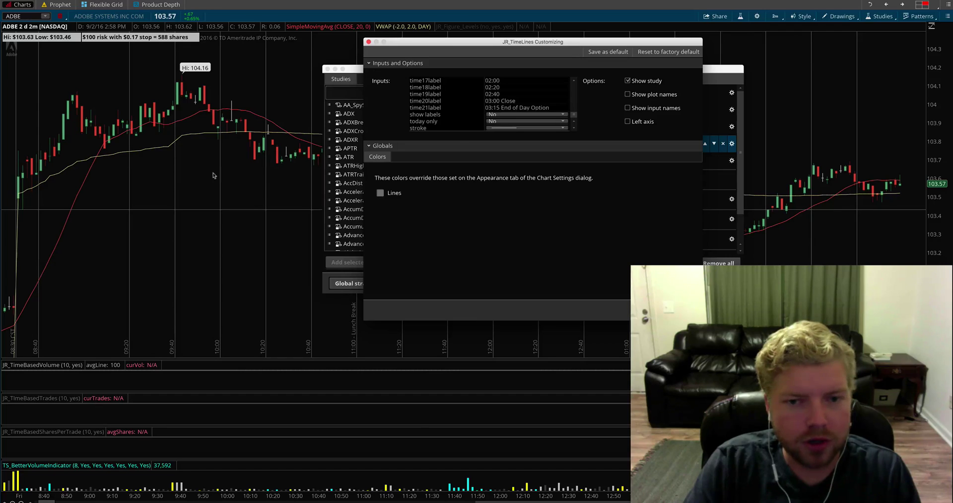
# Accept the JR_TimeLines settings and open the chart's Studies menu
pyautogui.press('Escape')
pyautogui.press('Escape')
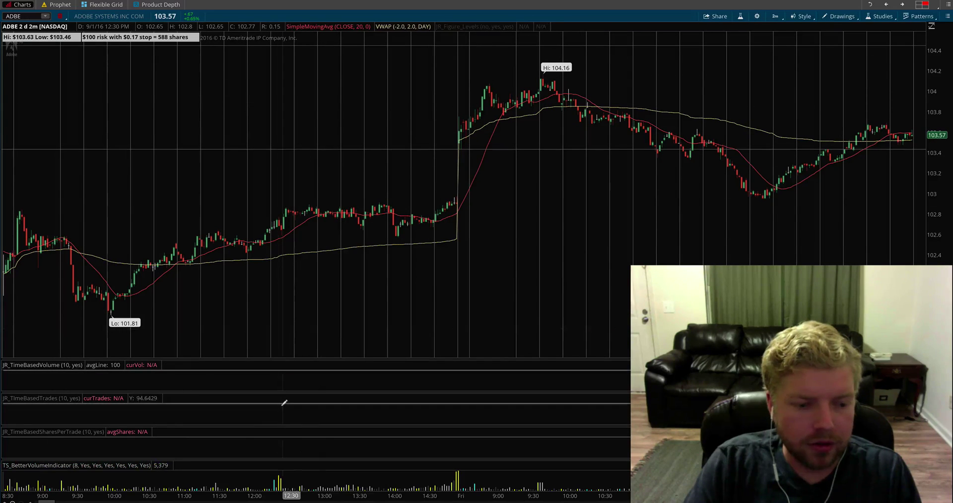
pyautogui.click(881, 16)
# Reopen Edit Studies and set JR_TimeLines 'today only' back to Yes
pyautogui.click(877, 74)
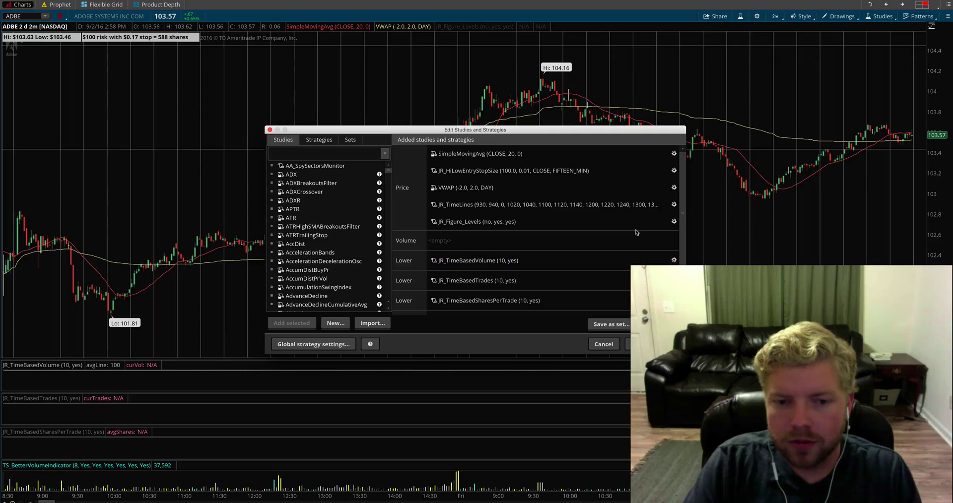
pyautogui.moveTo(641, 226)
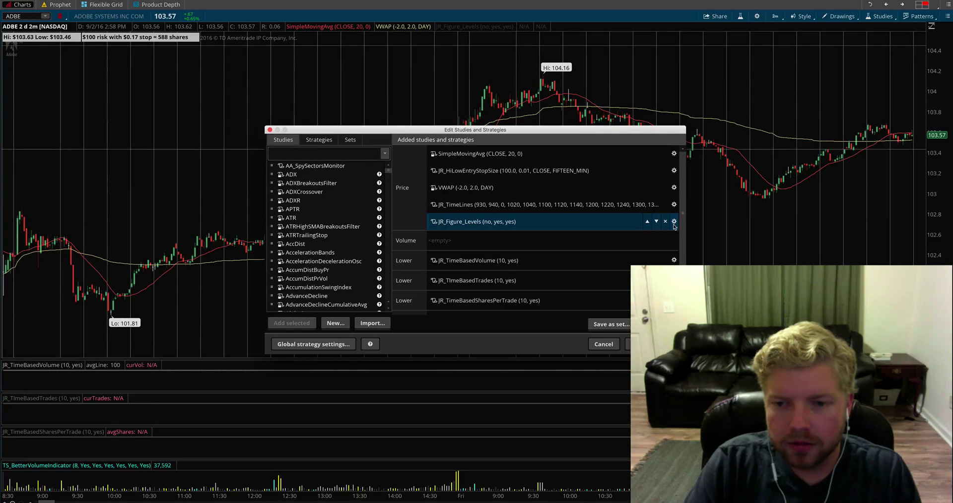
pyautogui.click(675, 221)
pyautogui.press('Escape')
pyautogui.click(674, 205)
pyautogui.scroll(-10, 440, 177)
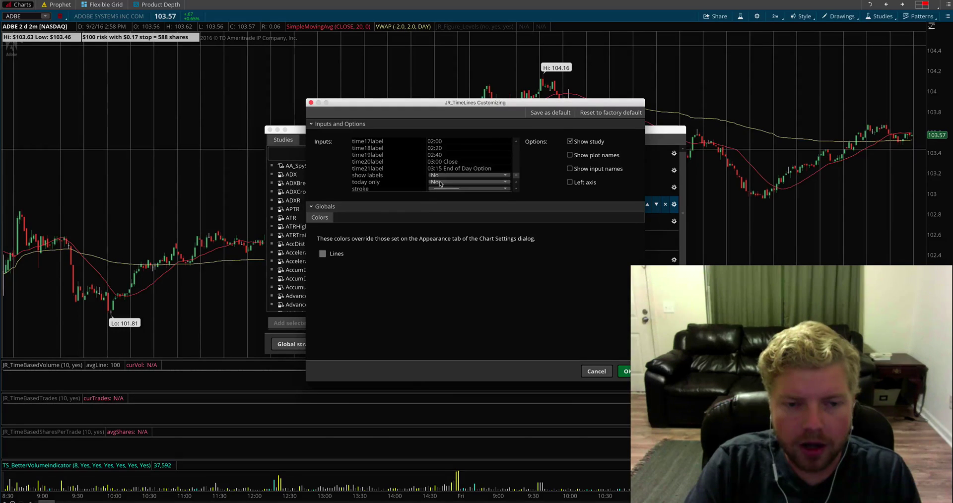
pyautogui.click(440, 183)
pyautogui.click(441, 197)
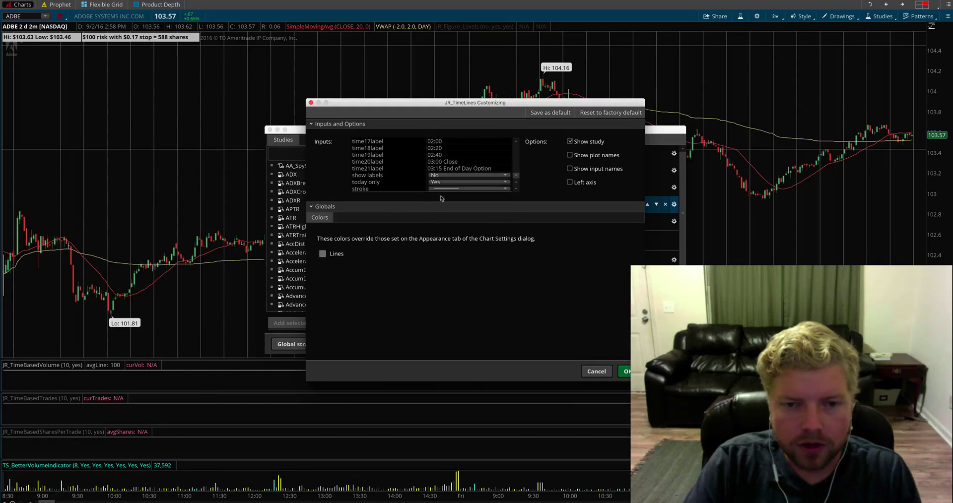
pyautogui.click(624, 371)
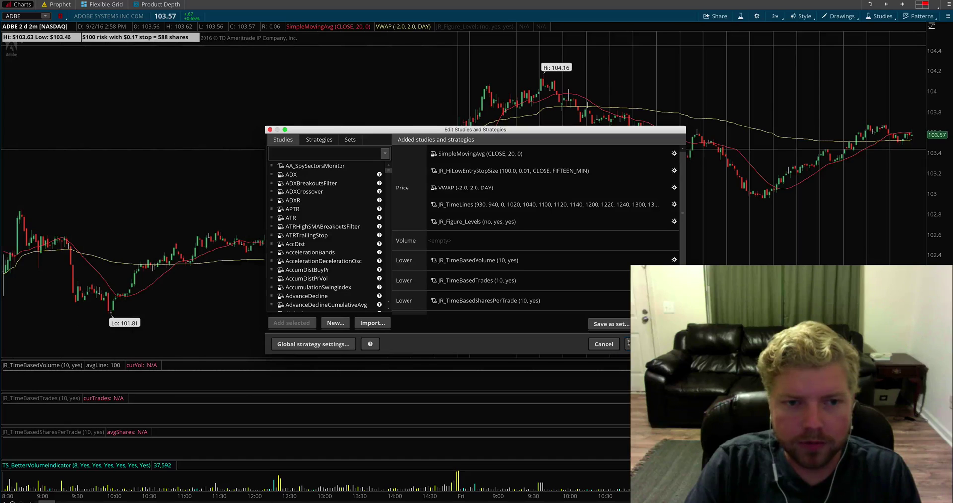
# Change the JR_TimeLines line style to Dashed
pyautogui.click(674, 204)
pyautogui.scroll(-5, 521, 169)
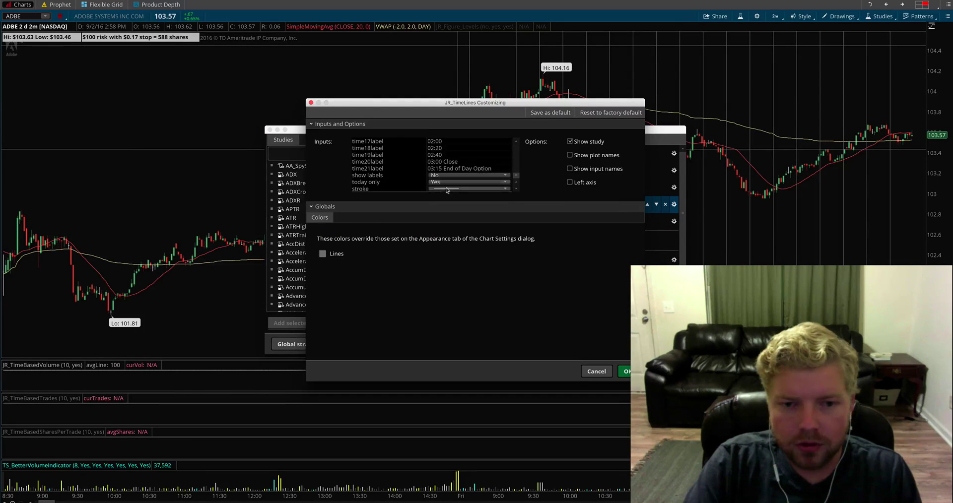
pyautogui.click(448, 189)
pyautogui.click(453, 216)
pyautogui.click(624, 372)
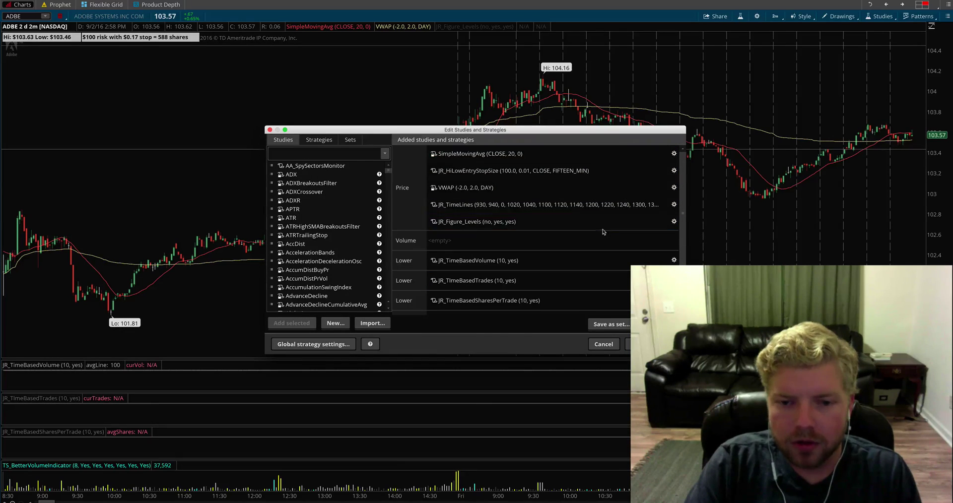
# Set the JR_TimeLines Lines colour to pink
pyautogui.click(674, 205)
pyautogui.click(324, 254)
pyautogui.click(331, 273)
pyautogui.click(592, 374)
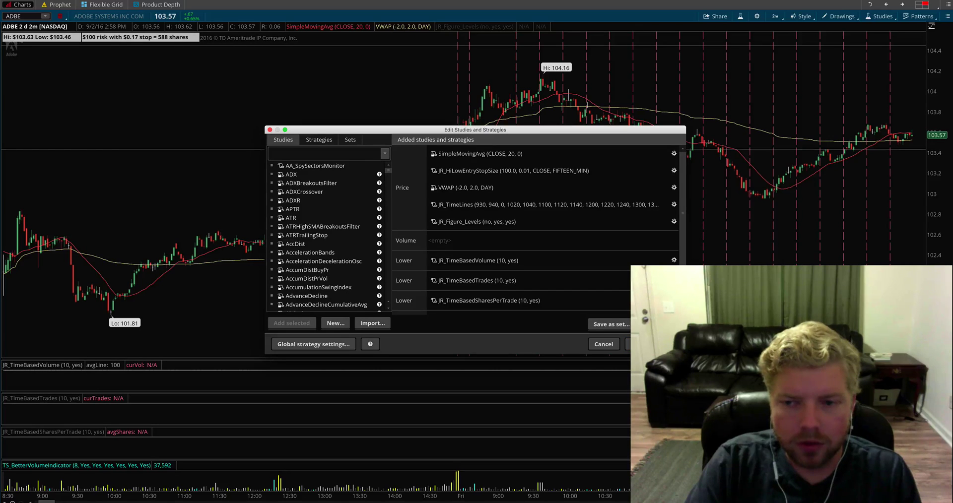
# Move the Edit Studies window left and reopen the JR_TimeLines settings
pyautogui.moveTo(617, 131); pyautogui.dragTo(387, 153)
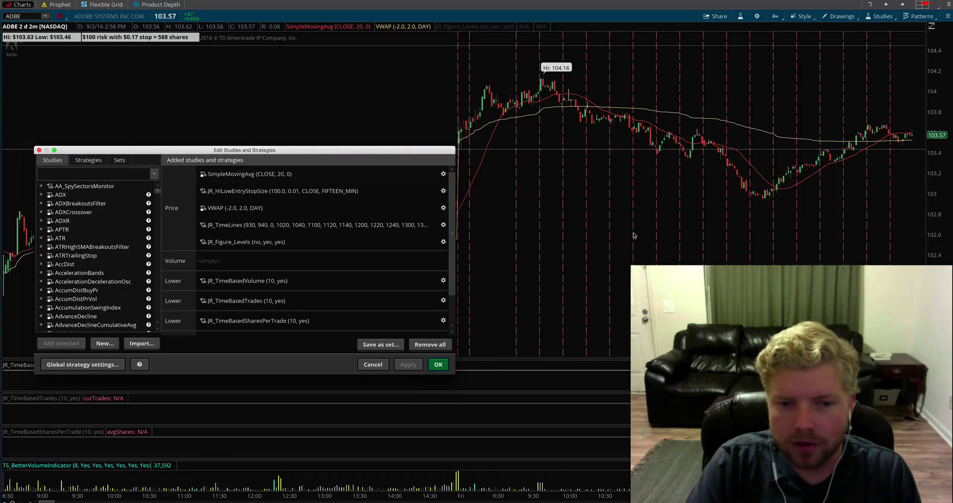
pyautogui.moveTo(377, 239)
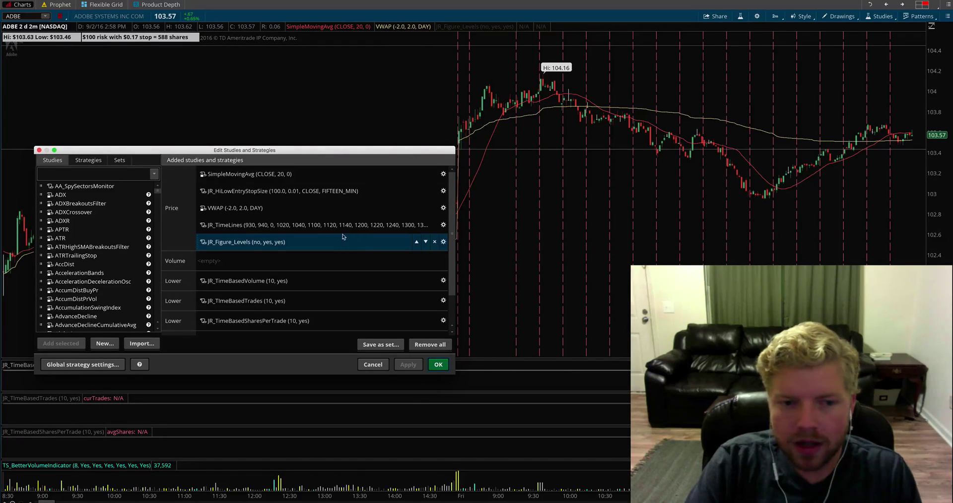
pyautogui.click(443, 225)
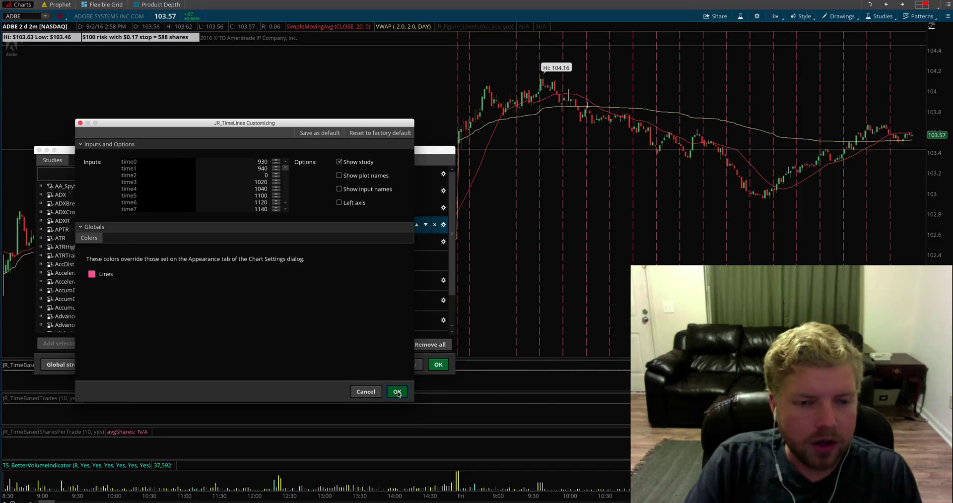
# Confirm the JR_TimeLines settings with OK to return to the studies list
pyautogui.click(397, 392)
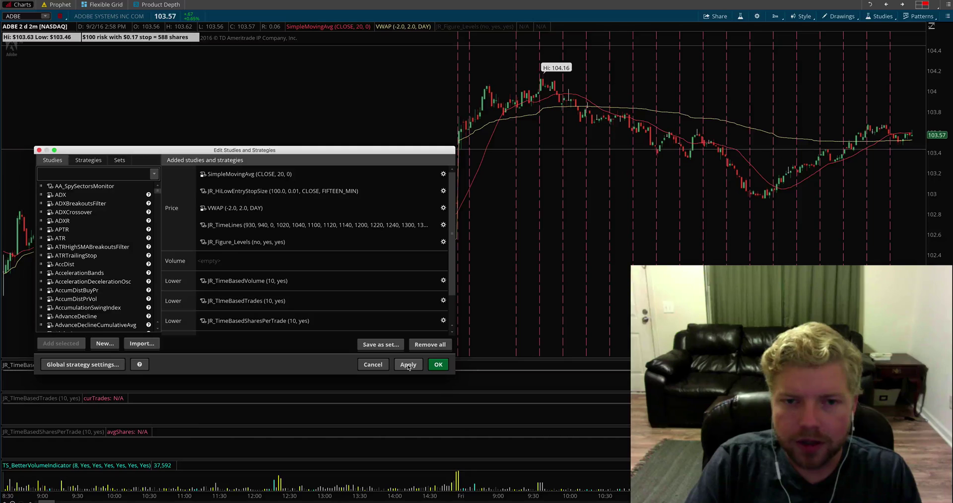